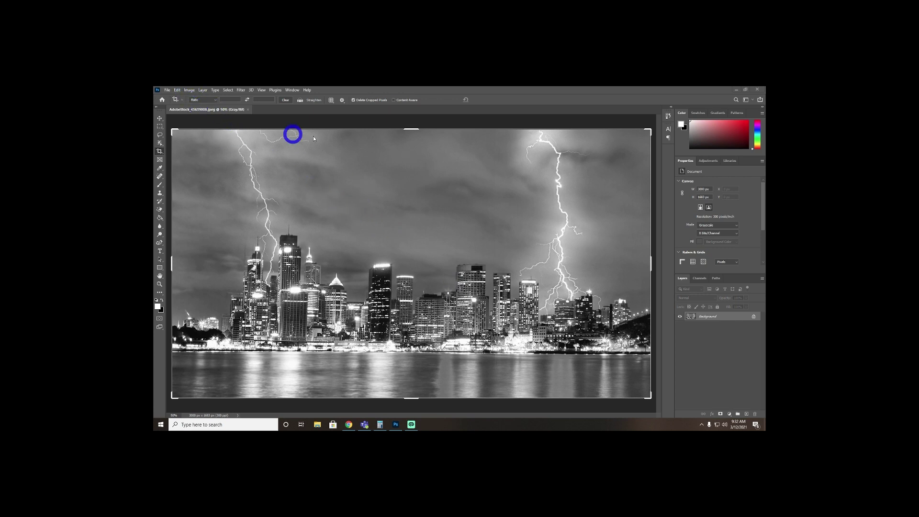
Step: Darken the skyline photo with a Brightness/Contrast adjustment, using a brightness of about -119 and a contrast of 78
{"action": "left_click", "coordinate": [189, 90]}
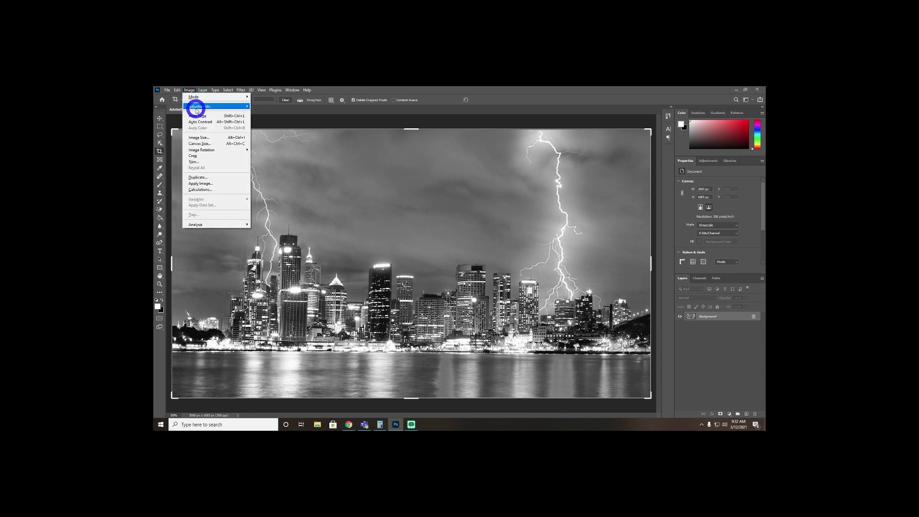
{"action": "mouse_move", "coordinate": [205, 106]}
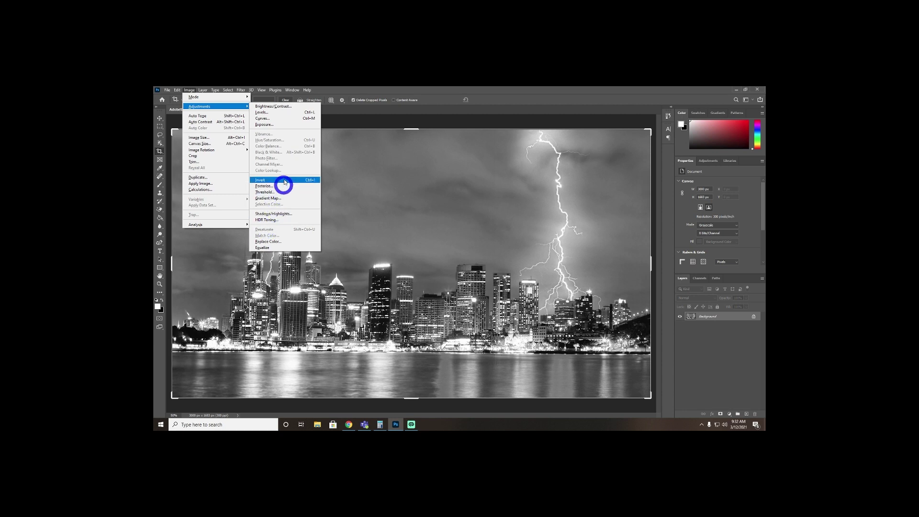
{"action": "left_click", "coordinate": [266, 107]}
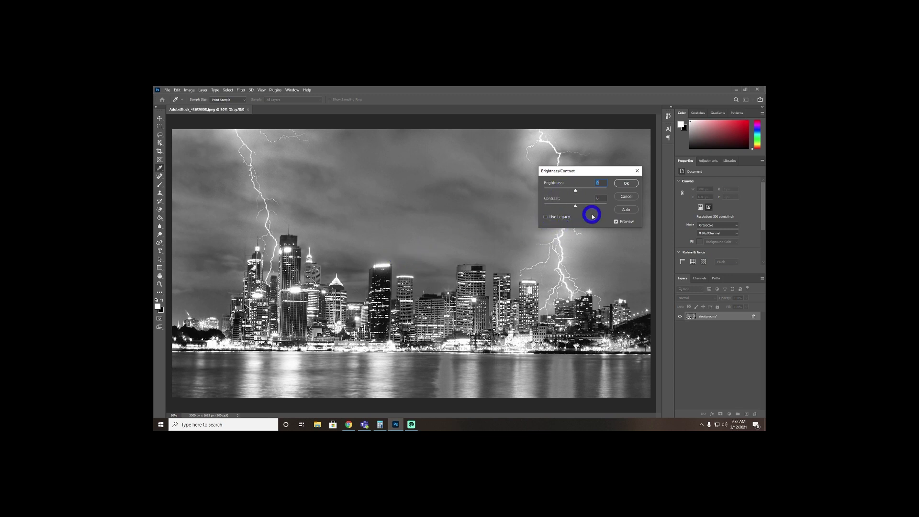
{"action": "left_click_drag", "start_coordinate": [576, 191], "coordinate": [553, 191]}
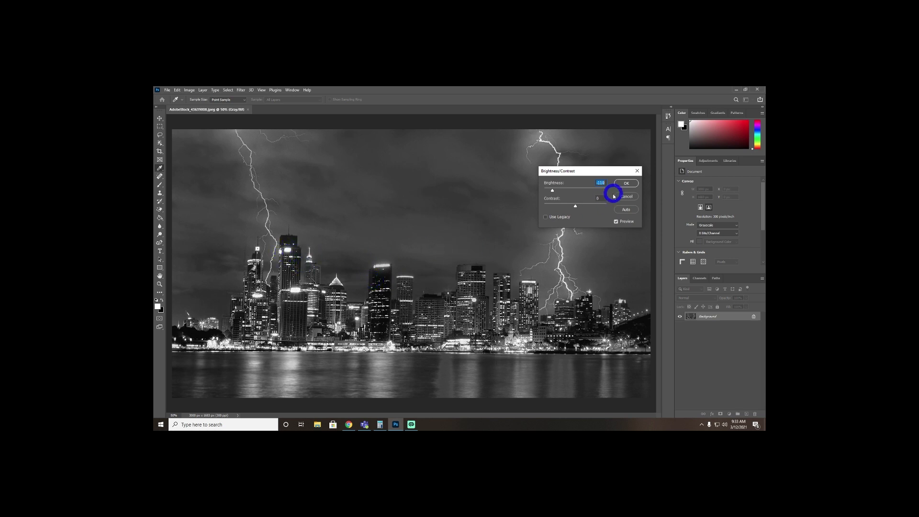
{"action": "left_click_drag", "start_coordinate": [551, 190], "coordinate": [550, 192]}
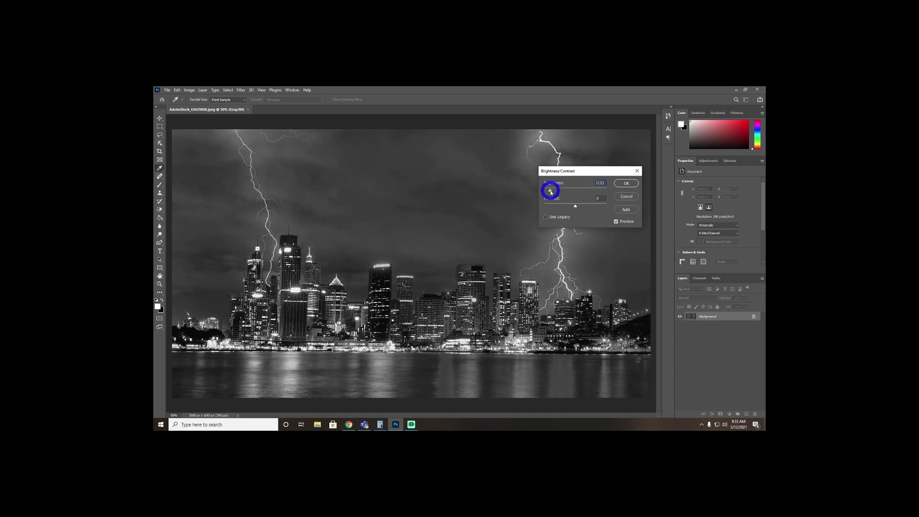
{"action": "left_click_drag", "start_coordinate": [575, 206], "coordinate": [598, 209]}
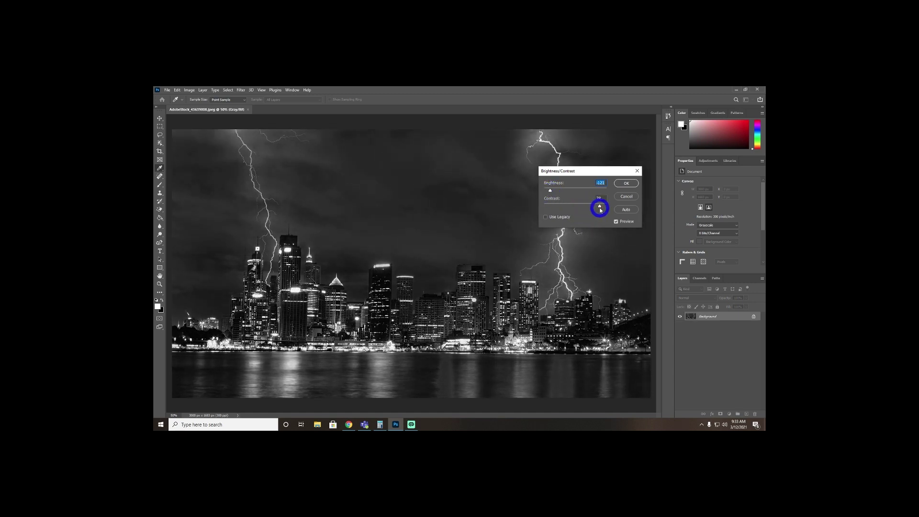
{"action": "left_click_drag", "start_coordinate": [548, 189], "coordinate": [557, 193]}
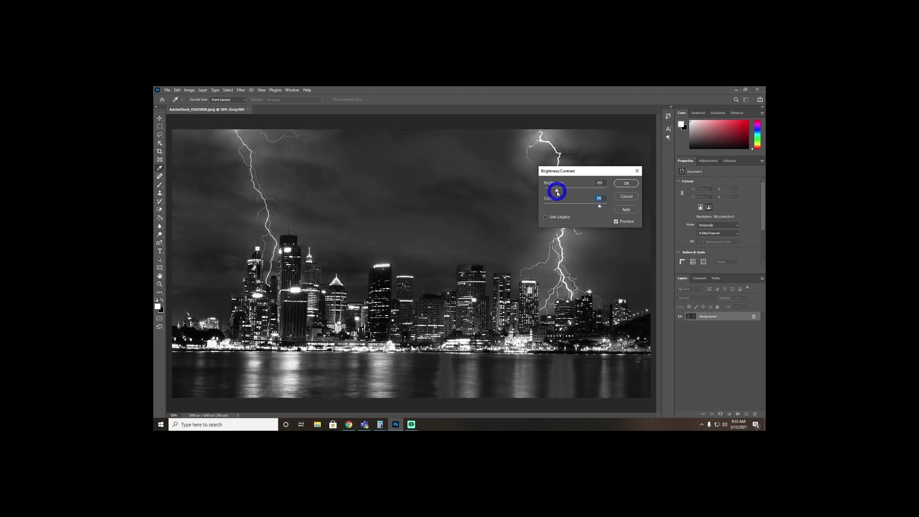
{"action": "left_click_drag", "start_coordinate": [557, 193], "coordinate": [557, 193]}
{"action": "left_click_drag", "start_coordinate": [555, 191], "coordinate": [553, 191]}
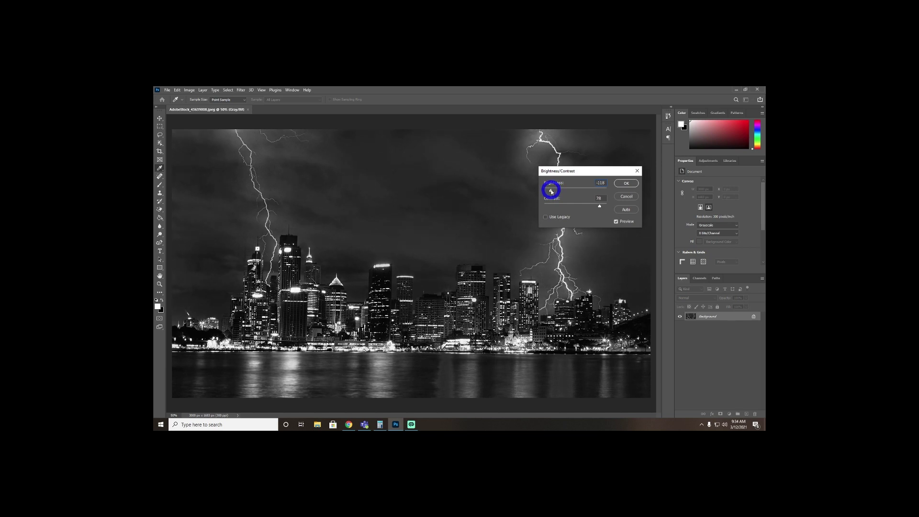
{"action": "left_click", "coordinate": [551, 190]}
{"action": "left_click", "coordinate": [625, 184]}
{"action": "key", "text": "c"}
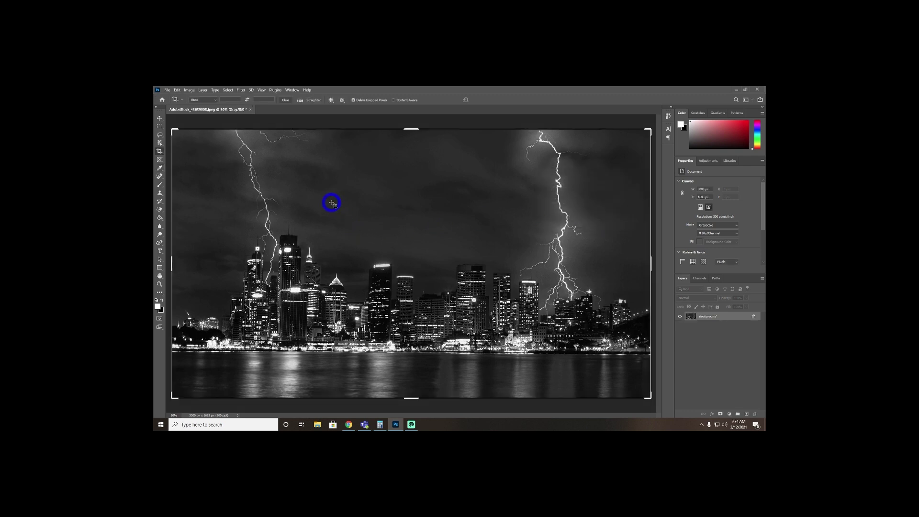
Step: Check the image's canvas dimensions in inches, leaving the canvas size unmodified
{"action": "left_click", "coordinate": [189, 90]}
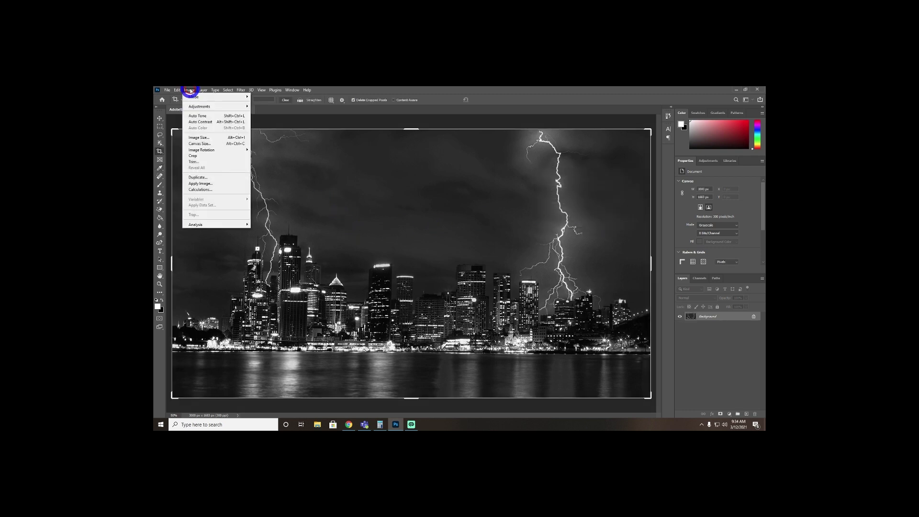
{"action": "left_click", "coordinate": [199, 143]}
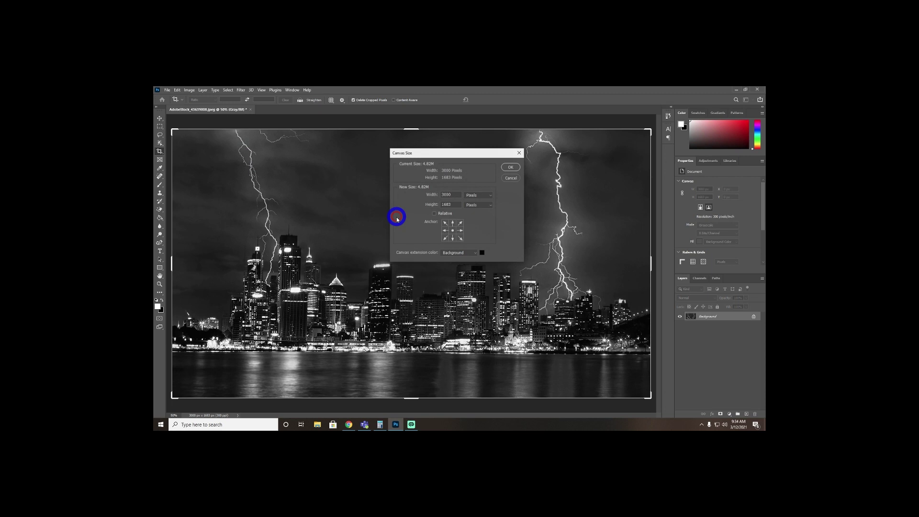
{"action": "left_click", "coordinate": [477, 194]}
{"action": "left_click", "coordinate": [476, 210]}
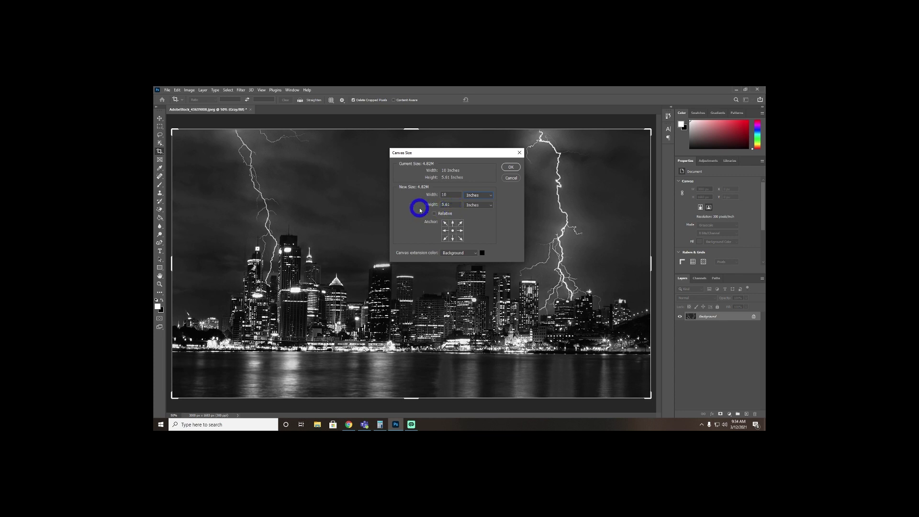
{"action": "left_click", "coordinate": [511, 179]}
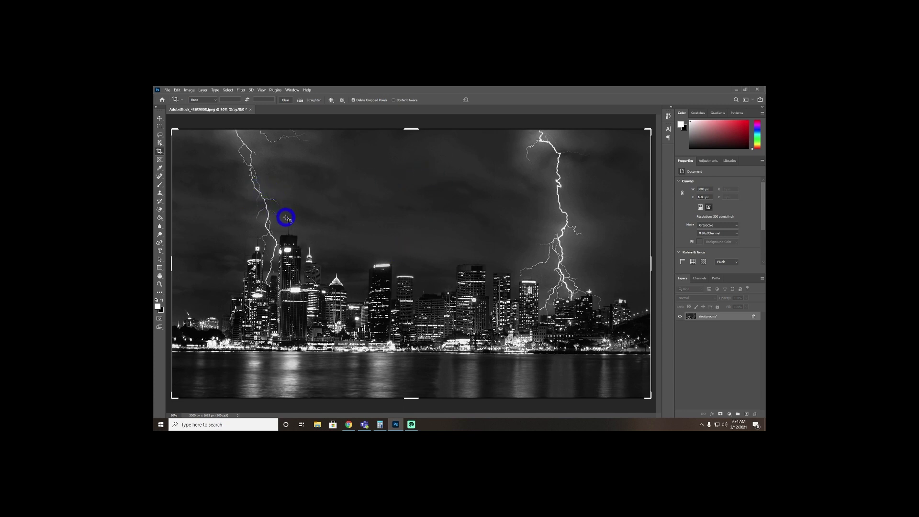
Step: Save the darkened photo as a JPEG at quality 8 (High) with the Baseline ("Standard") format
{"action": "left_click", "coordinate": [167, 90]}
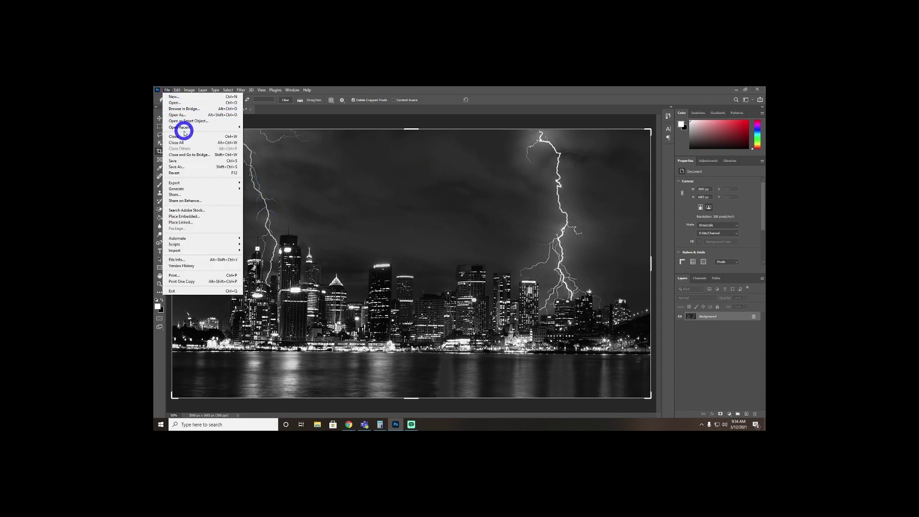
{"action": "left_click", "coordinate": [177, 161]}
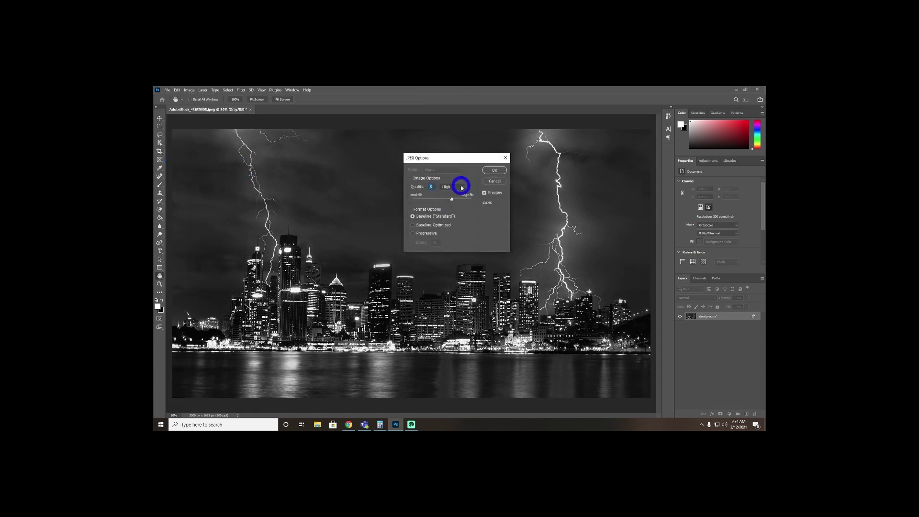
{"action": "left_click", "coordinate": [493, 171]}
{"action": "key", "text": "c"}
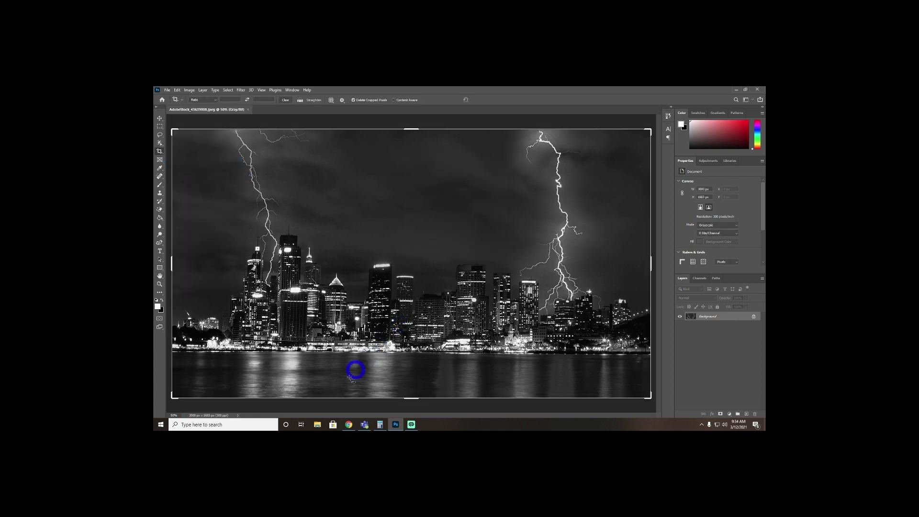
Step: Launch LightBurn and decline its software update
{"action": "left_click", "coordinate": [225, 424]}
{"action": "type", "text": "ligh"}
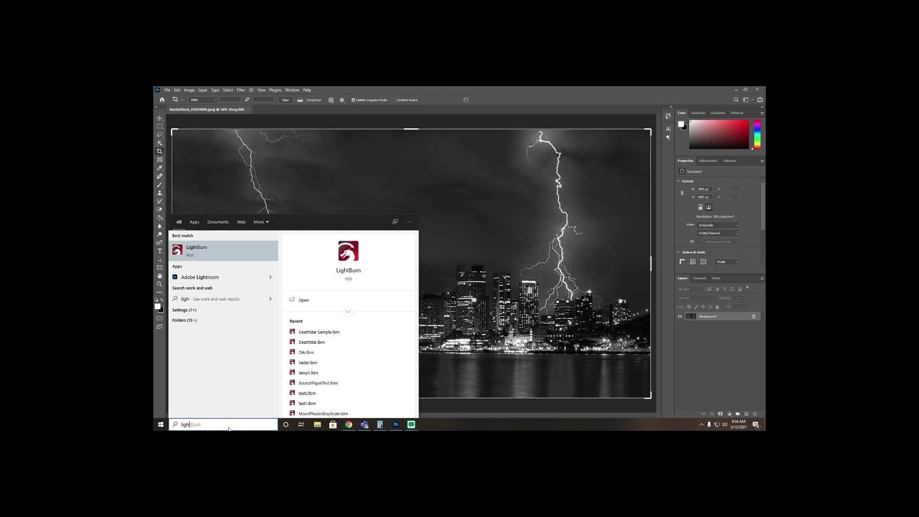
{"action": "left_click", "coordinate": [237, 247]}
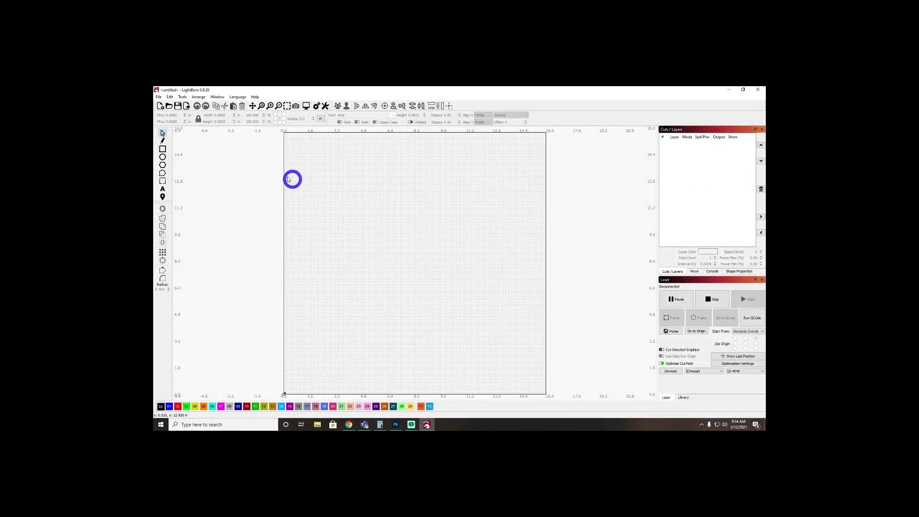
{"action": "left_click", "coordinate": [159, 97]}
{"action": "left_click", "coordinate": [168, 106]}
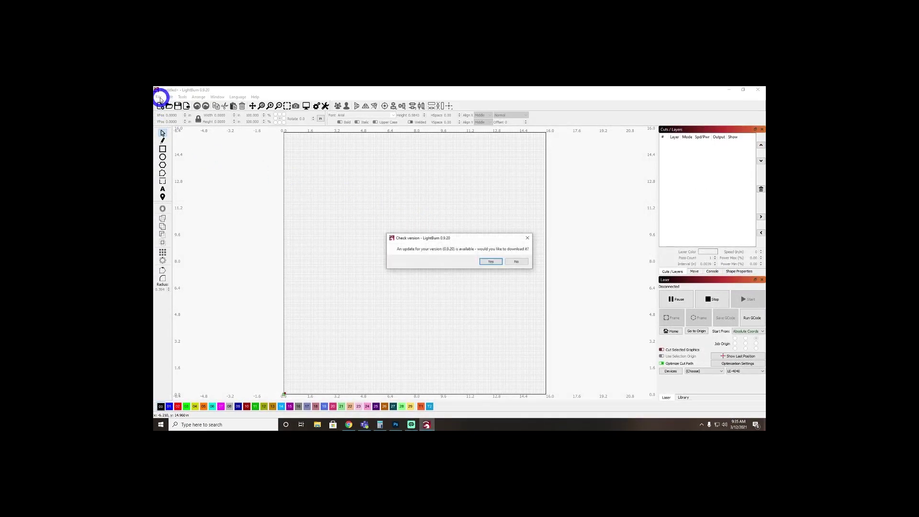
{"action": "left_click", "coordinate": [512, 263]}
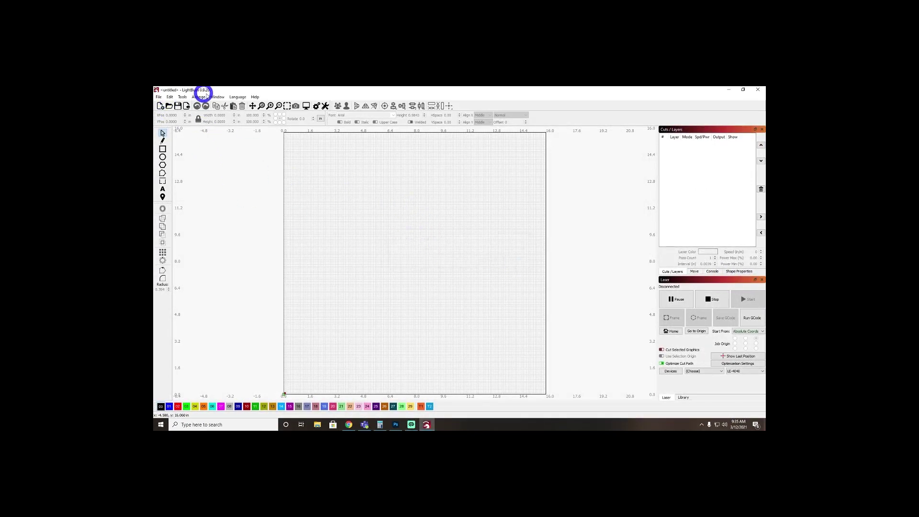
Step: Import the AdobeStock skyline JPEG from the Thunderstorm folder inside Silver into the empty project
{"action": "left_click", "coordinate": [159, 97]}
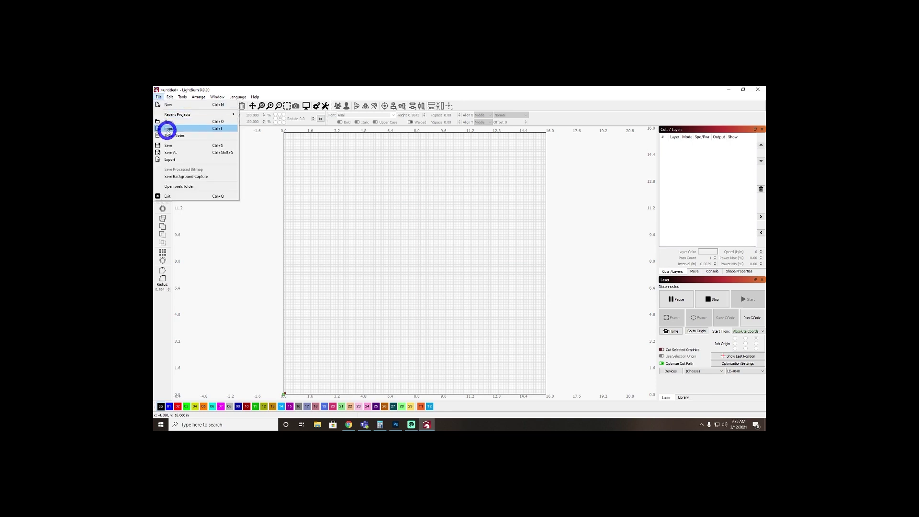
{"action": "left_click", "coordinate": [165, 128]}
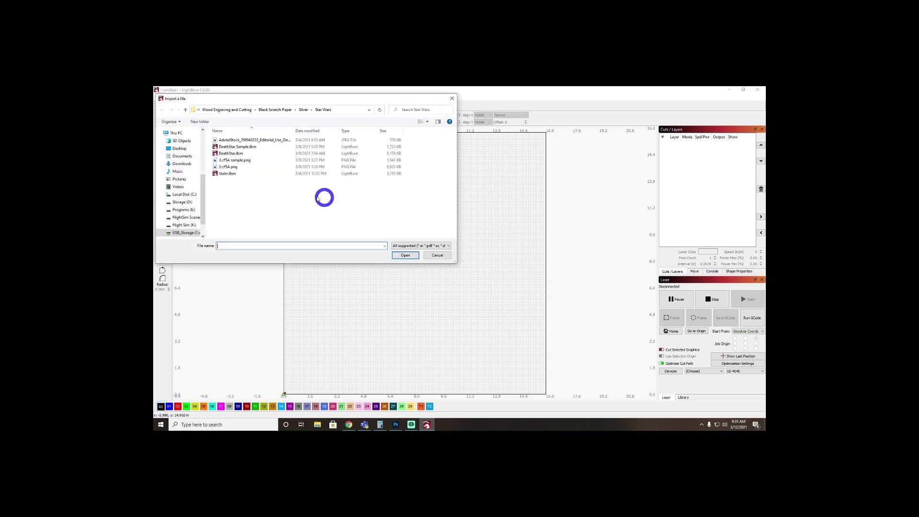
{"action": "left_click", "coordinate": [304, 109]}
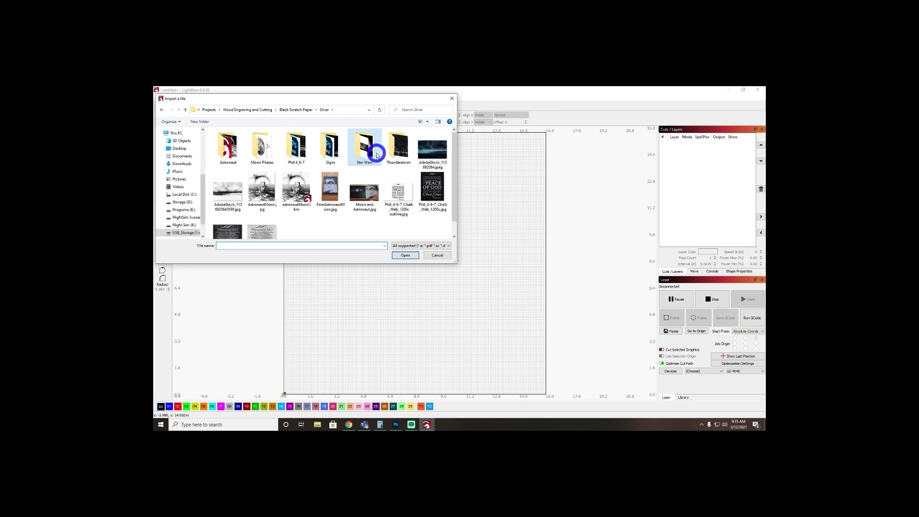
{"action": "double_click", "coordinate": [399, 147]}
{"action": "left_click", "coordinate": [241, 140]}
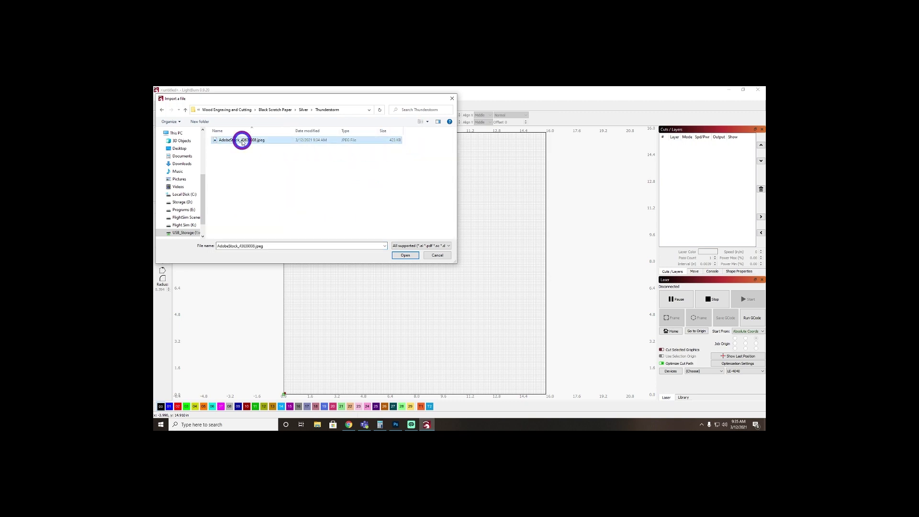
{"action": "left_click", "coordinate": [405, 255]}
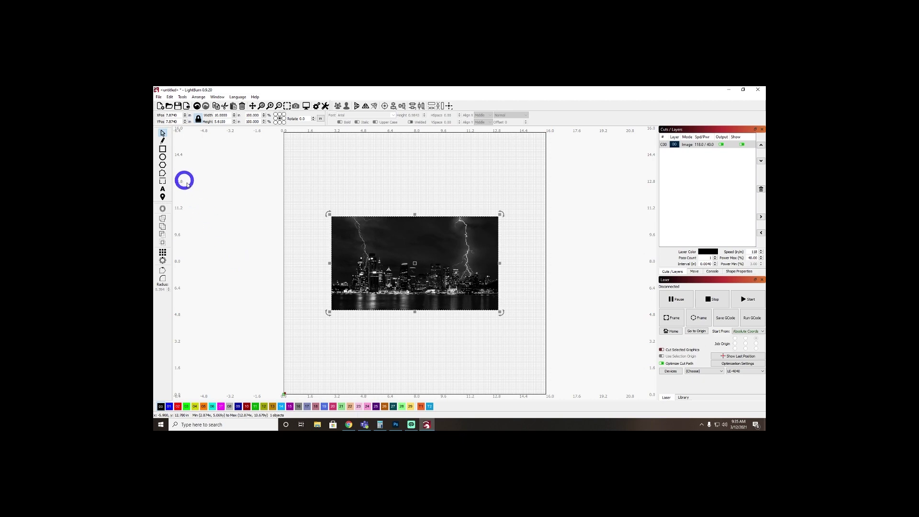
Step: Set the image layer's maximum power to 20% in its cut settings
{"action": "double_click", "coordinate": [699, 145]}
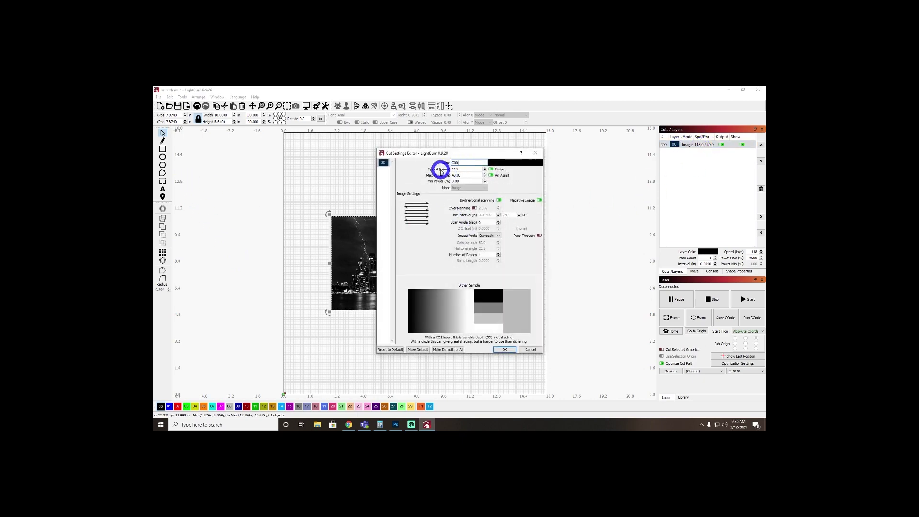
{"action": "left_click_drag", "start_coordinate": [468, 175], "coordinate": [449, 206]}
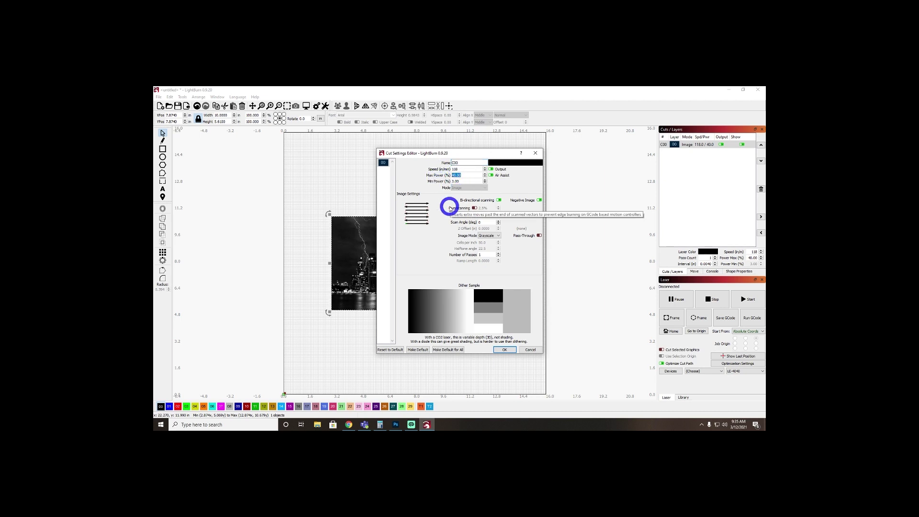
{"action": "key", "text": "Tab"}
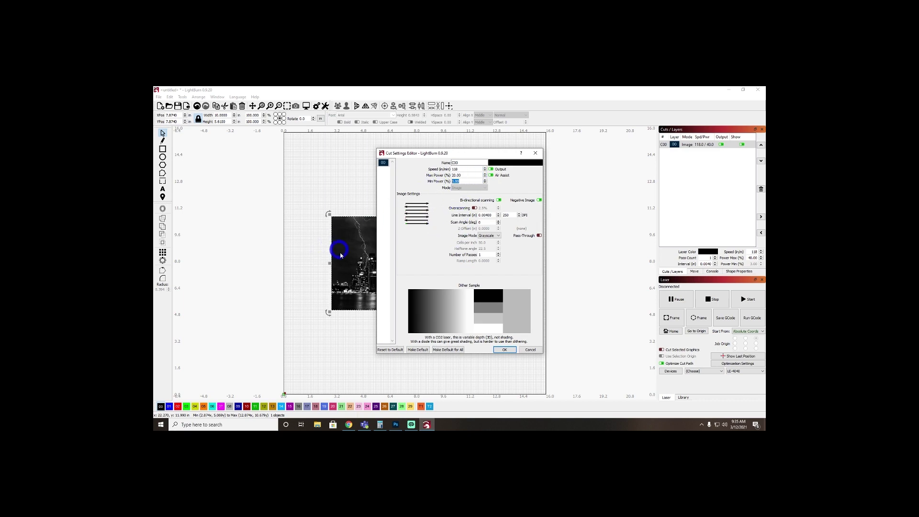
{"action": "left_click_drag", "start_coordinate": [451, 153], "coordinate": [550, 160]}
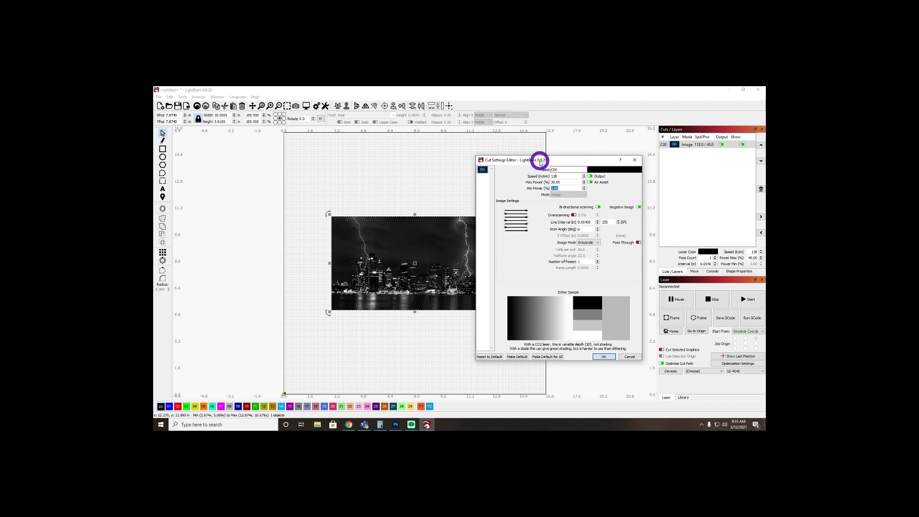
{"action": "left_click_drag", "start_coordinate": [537, 159], "coordinate": [576, 149]}
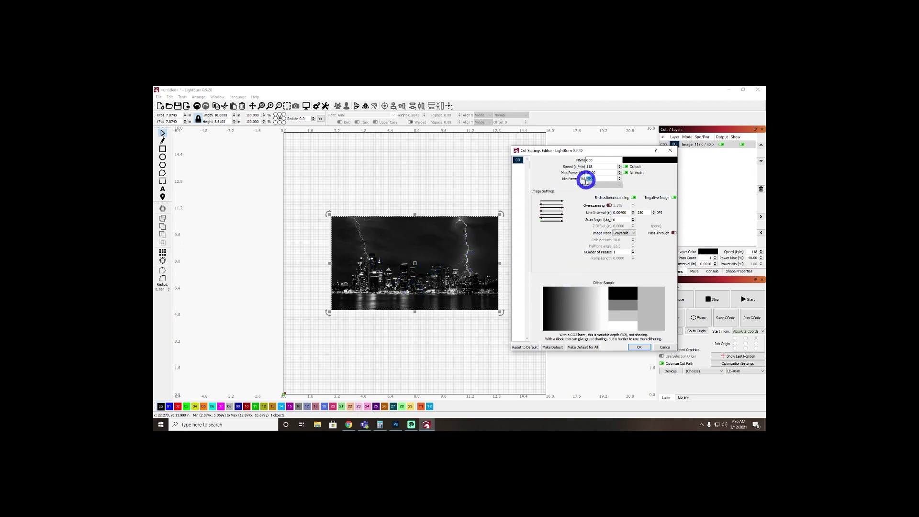
{"action": "left_click", "coordinate": [636, 346]}
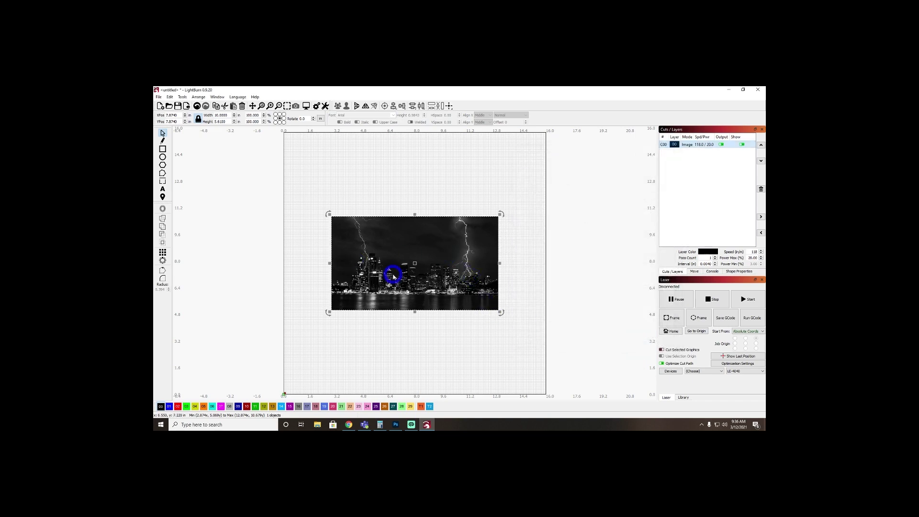
{"action": "left_click", "coordinate": [395, 425]}
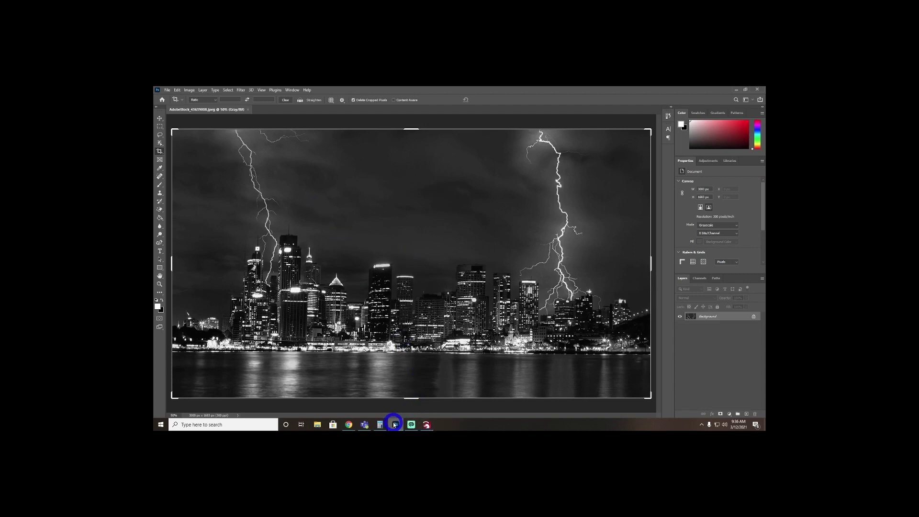
{"action": "left_click", "coordinate": [426, 426]}
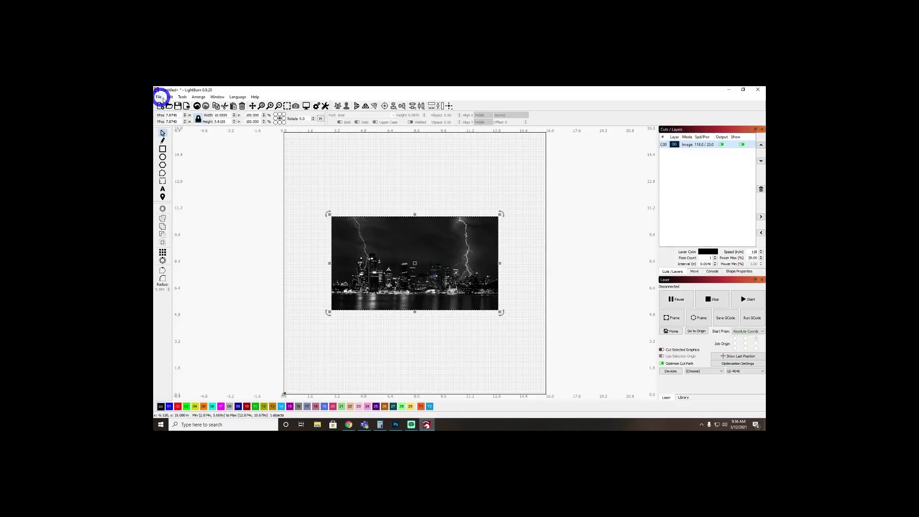
Step: Set the image layer's scan angle to 180 degrees in its cut settings
{"action": "double_click", "coordinate": [698, 145]}
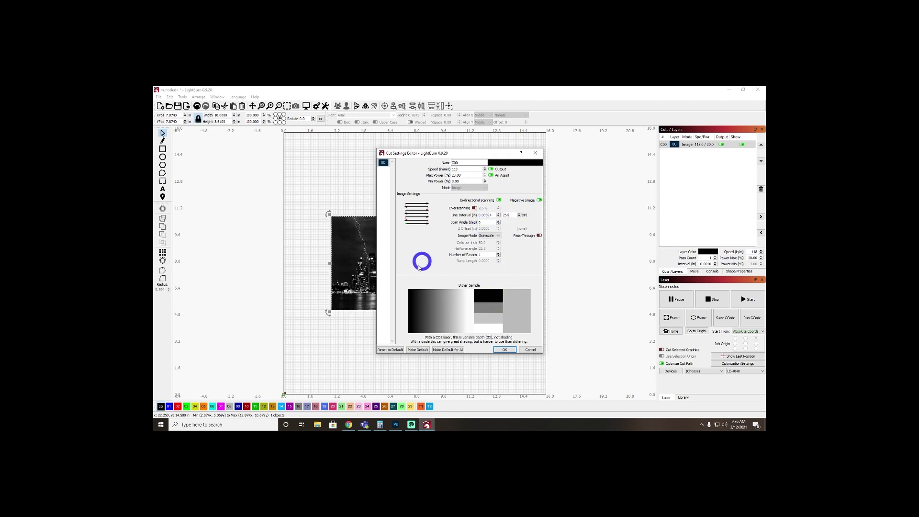
{"action": "left_click_drag", "start_coordinate": [445, 153], "coordinate": [574, 150]}
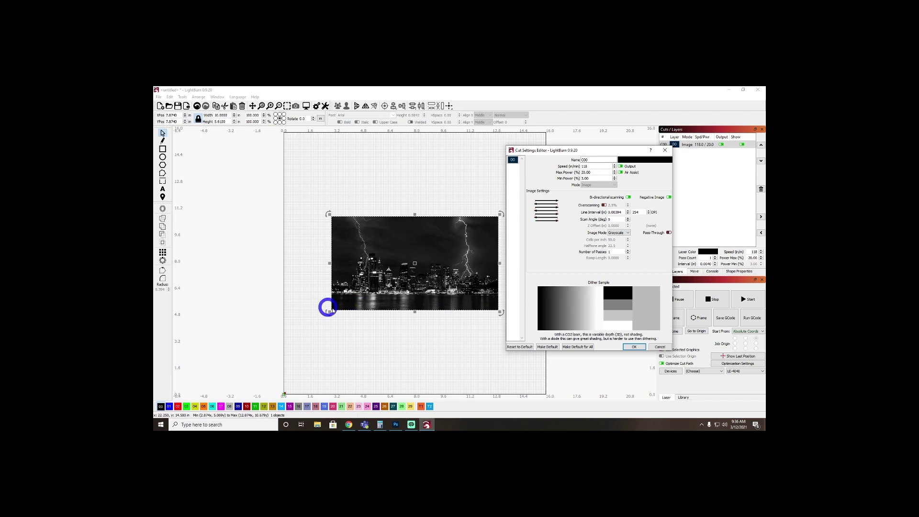
{"action": "double_click", "coordinate": [614, 219]}
{"action": "type", "text": "180"}
{"action": "left_click", "coordinate": [435, 230]}
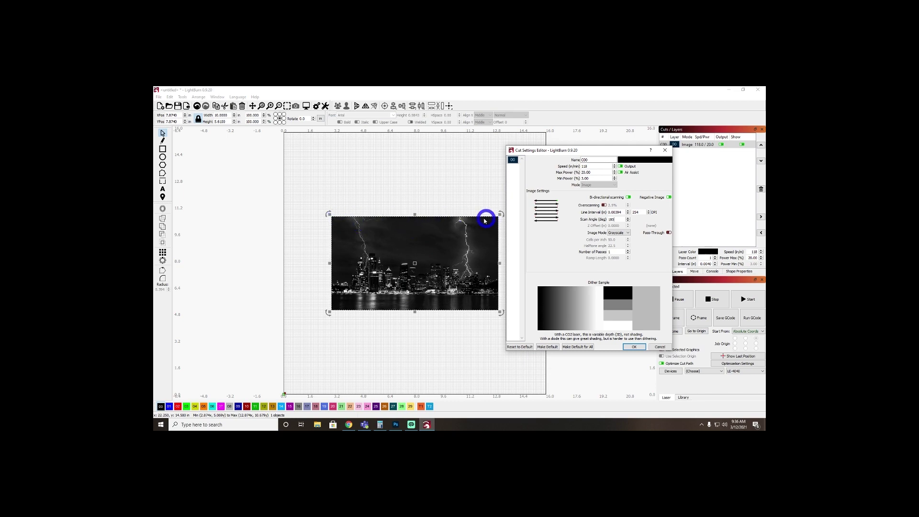
{"action": "left_click", "coordinate": [633, 346]}
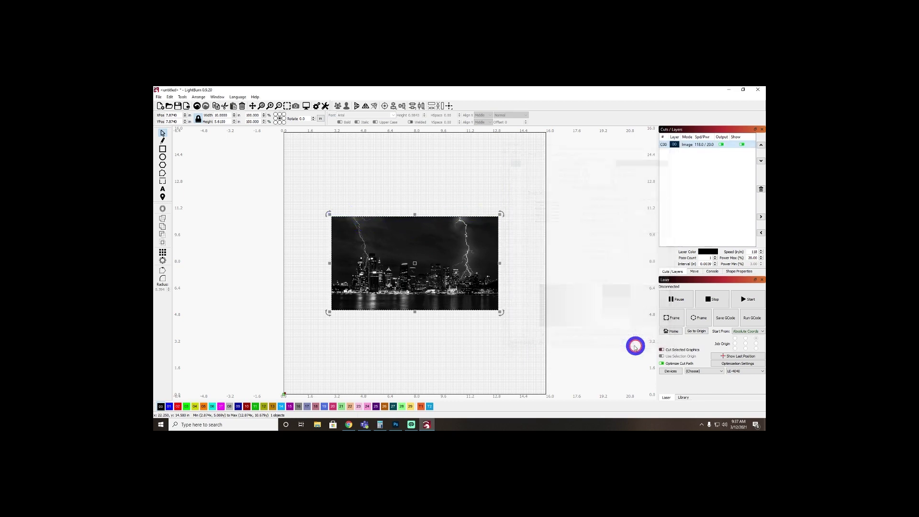
Step: Switch to Photoshop, resample the skyline photo to a resolution of 254 pixels/inch, and save the file
{"action": "left_click", "coordinate": [395, 424]}
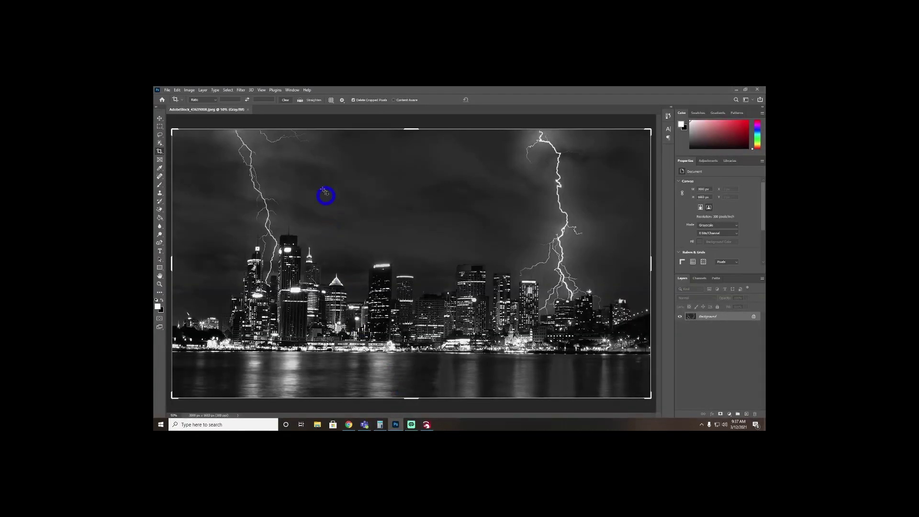
{"action": "left_click", "coordinate": [189, 90]}
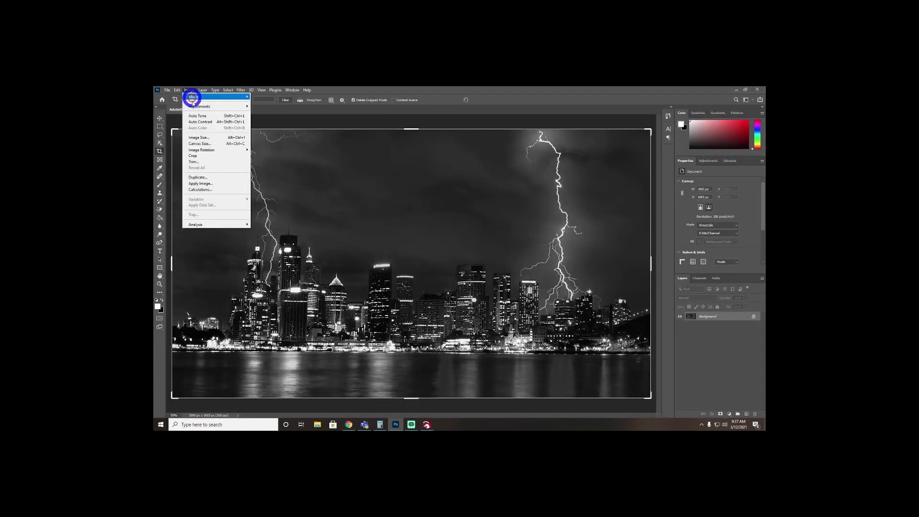
{"action": "left_click", "coordinate": [195, 138]}
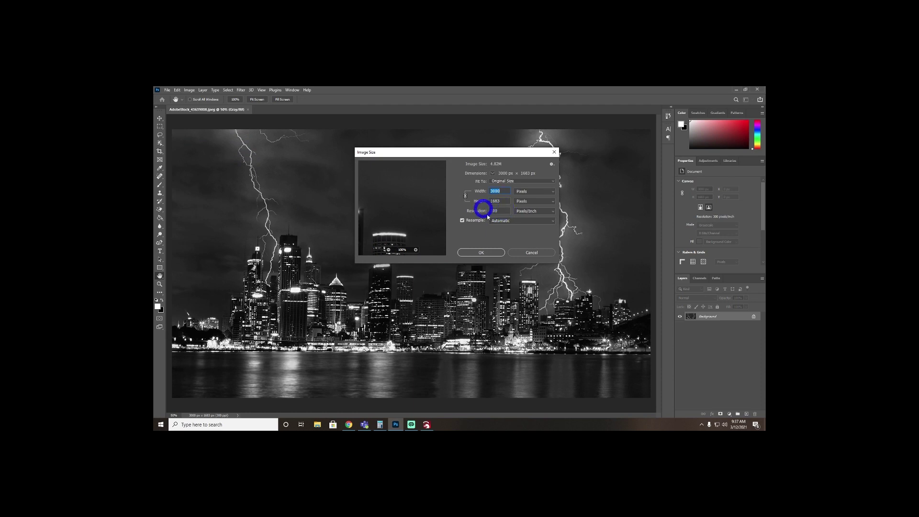
{"action": "left_click_drag", "start_coordinate": [495, 211], "coordinate": [487, 211]}
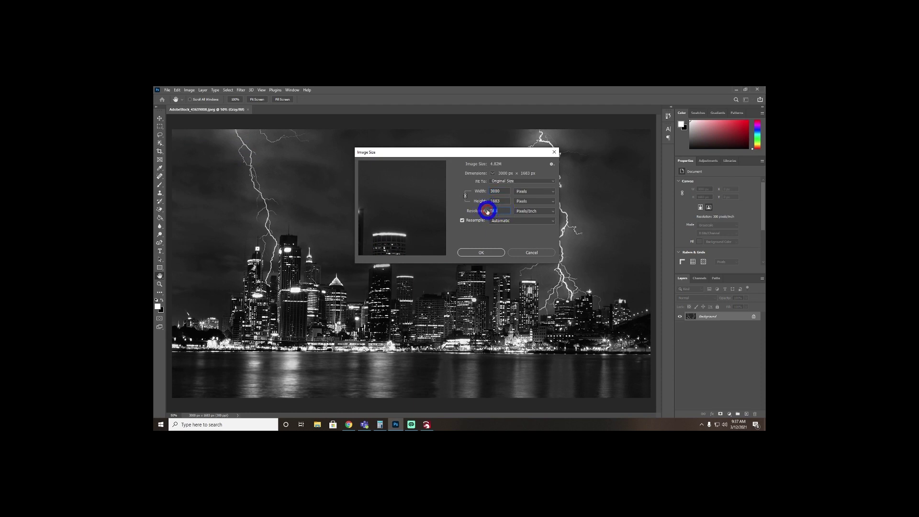
{"action": "type", "text": "254"}
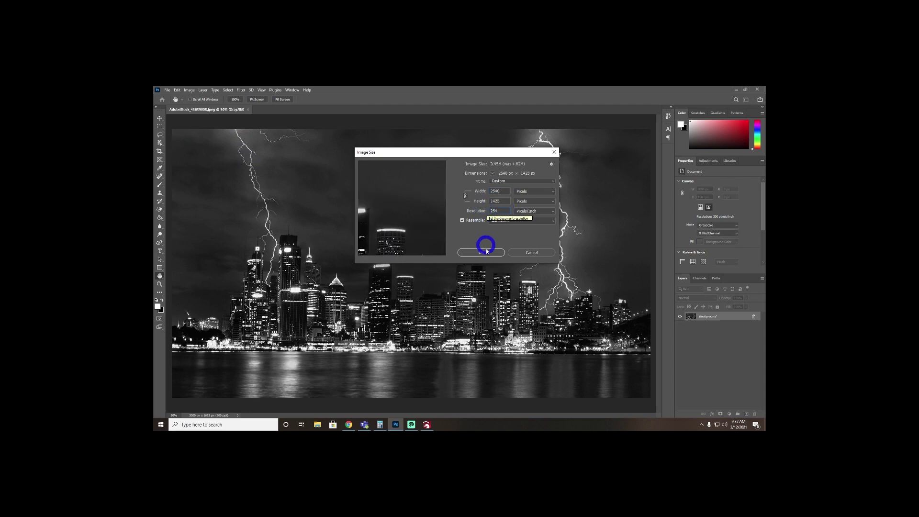
{"action": "left_click", "coordinate": [467, 251]}
{"action": "key", "text": "c"}
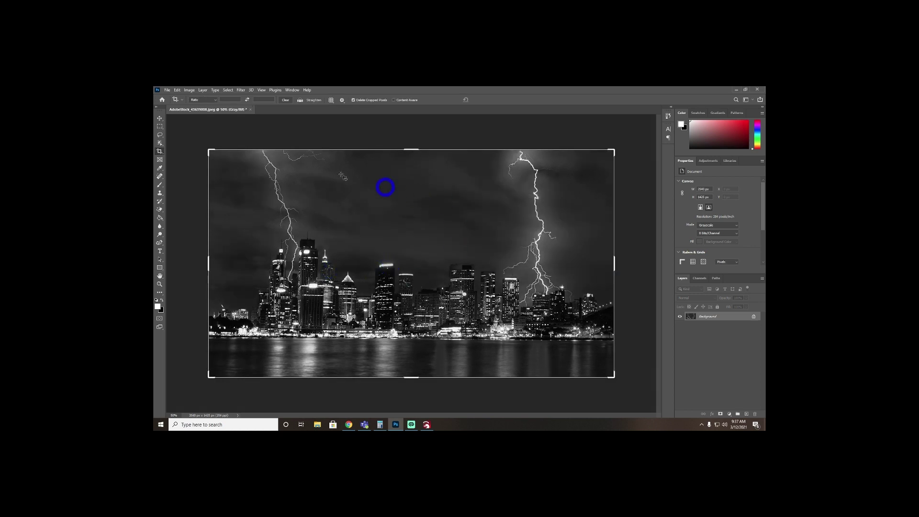
{"action": "left_click", "coordinate": [167, 90]}
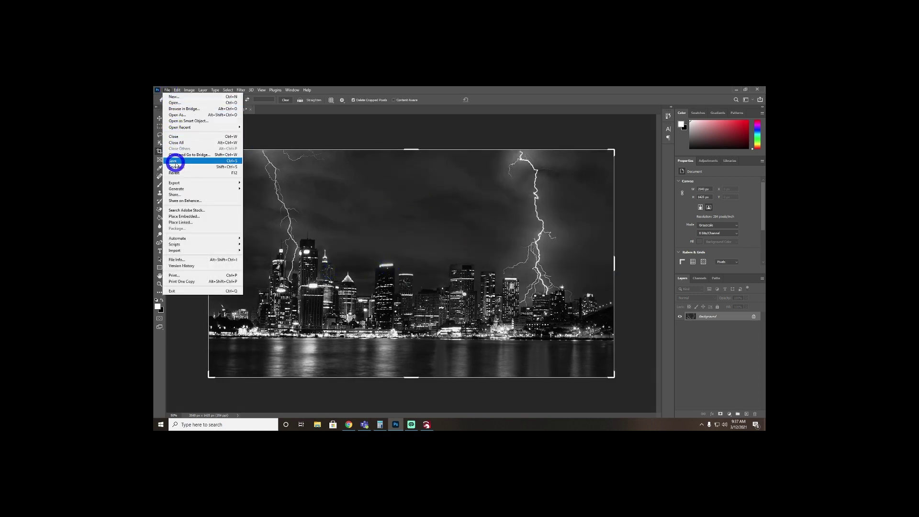
{"action": "left_click", "coordinate": [173, 161]}
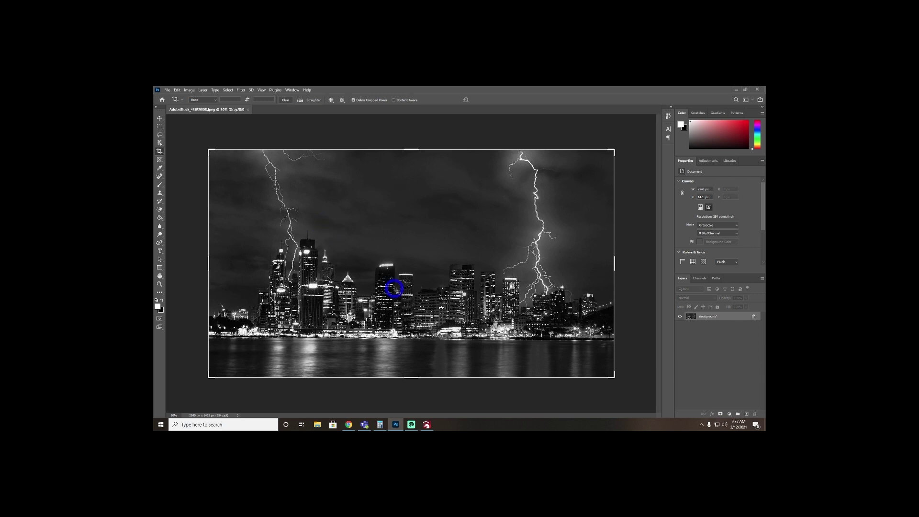
Step: Switch to LightBurn, delete the old skyline image, and import the resaved AdobeStock file in its place
{"action": "left_click", "coordinate": [426, 425]}
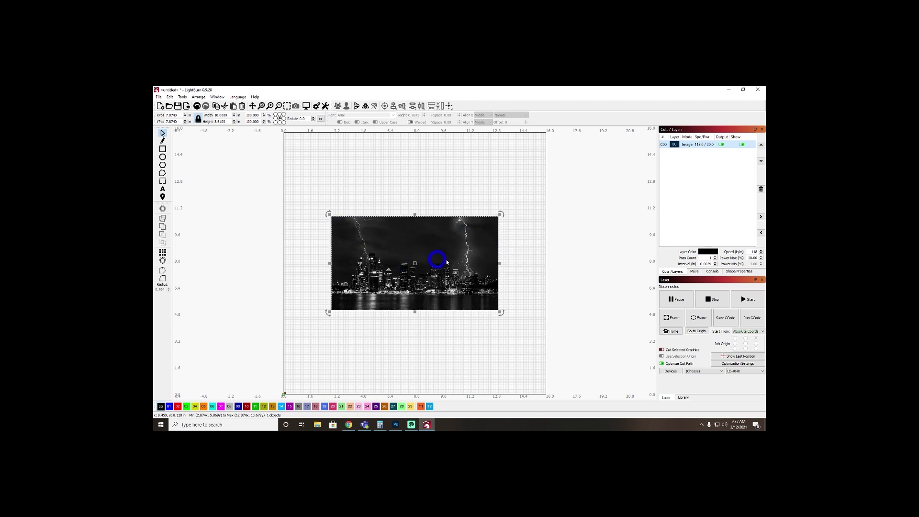
{"action": "double_click", "coordinate": [699, 144]}
{"action": "left_click", "coordinate": [529, 349]}
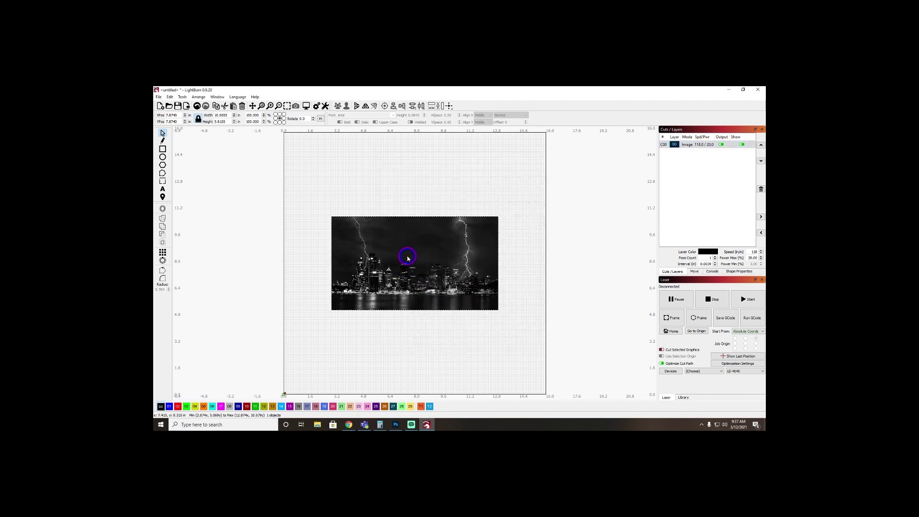
{"action": "key", "text": "Delete"}
{"action": "left_click", "coordinate": [160, 96]}
{"action": "left_click", "coordinate": [165, 130]}
{"action": "left_click", "coordinate": [269, 144]}
{"action": "left_click", "coordinate": [403, 255]}
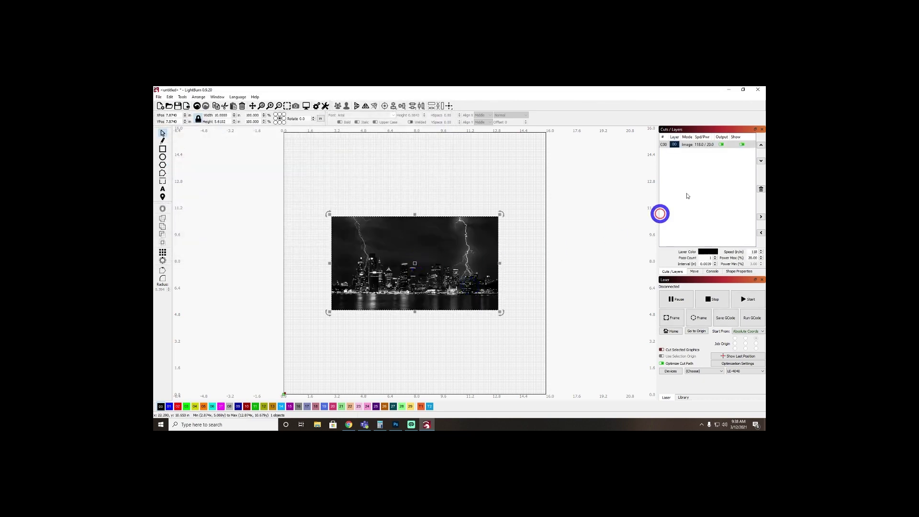
Step: Review the speed, power, and grayscale image options in the re-imported image layer's cut settings
{"action": "double_click", "coordinate": [699, 144]}
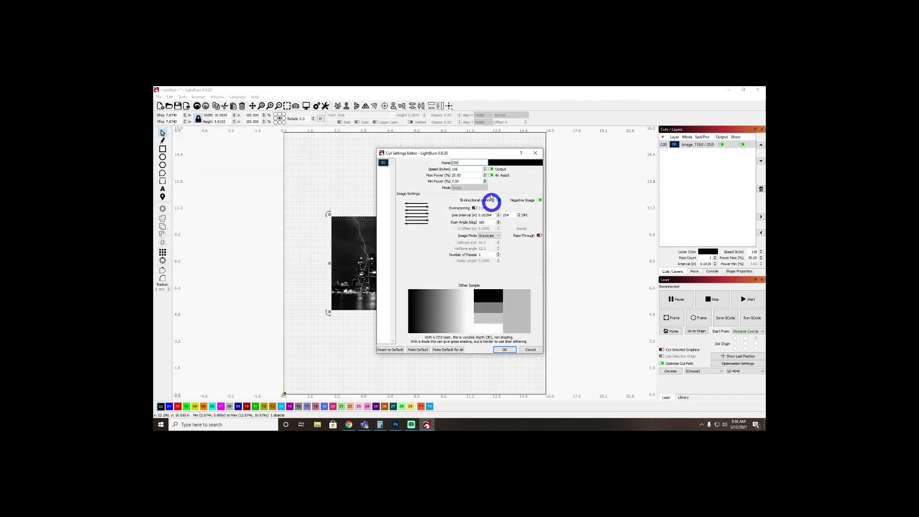
{"action": "double_click", "coordinate": [452, 169]}
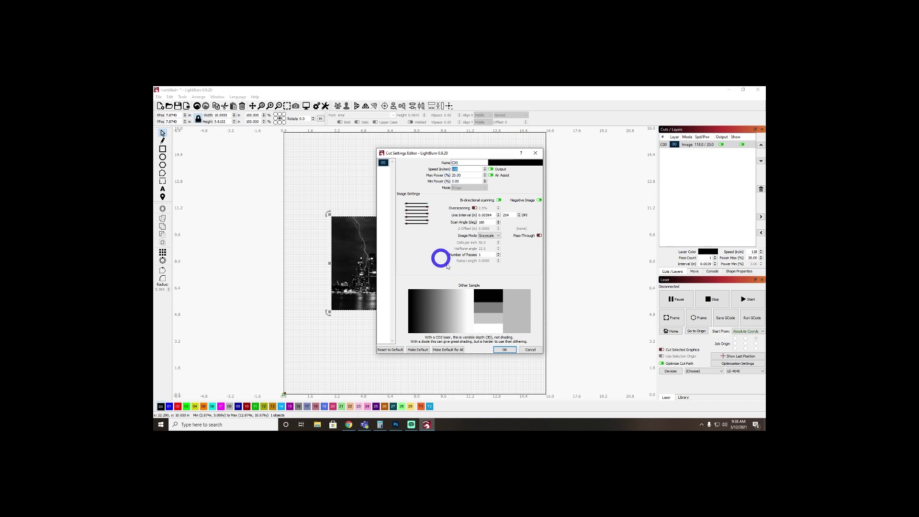
{"action": "left_click", "coordinate": [502, 348]}
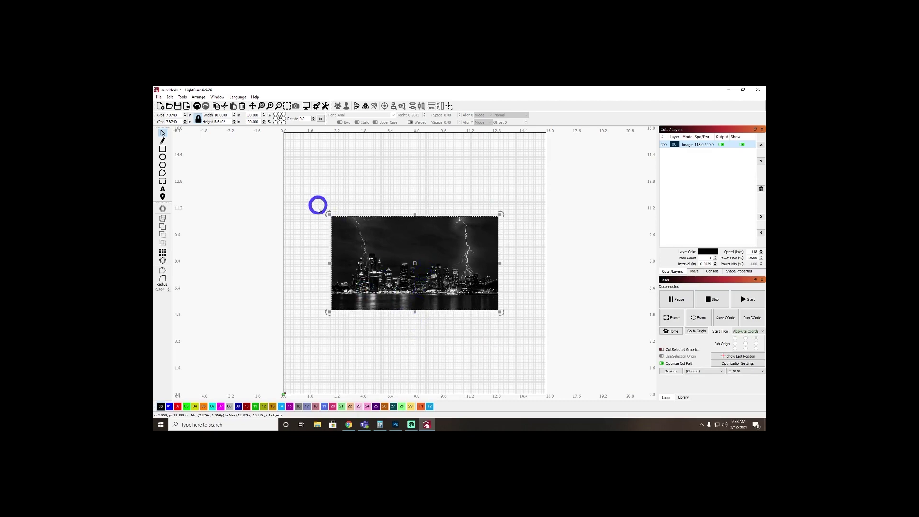
Step: Save the project as thunderstorm in the Thunderstorm folder inside Silver
{"action": "key", "text": "ctrl+s"}
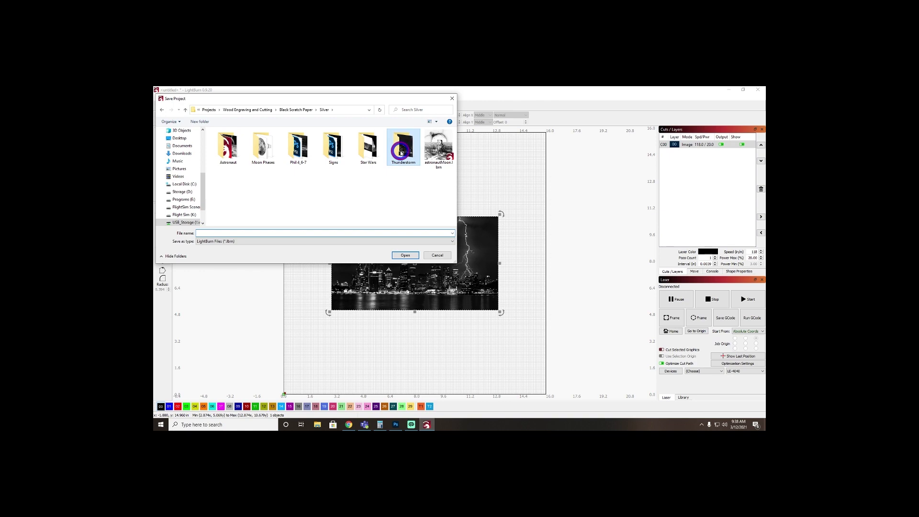
{"action": "double_click", "coordinate": [403, 146]}
{"action": "left_click", "coordinate": [252, 233]}
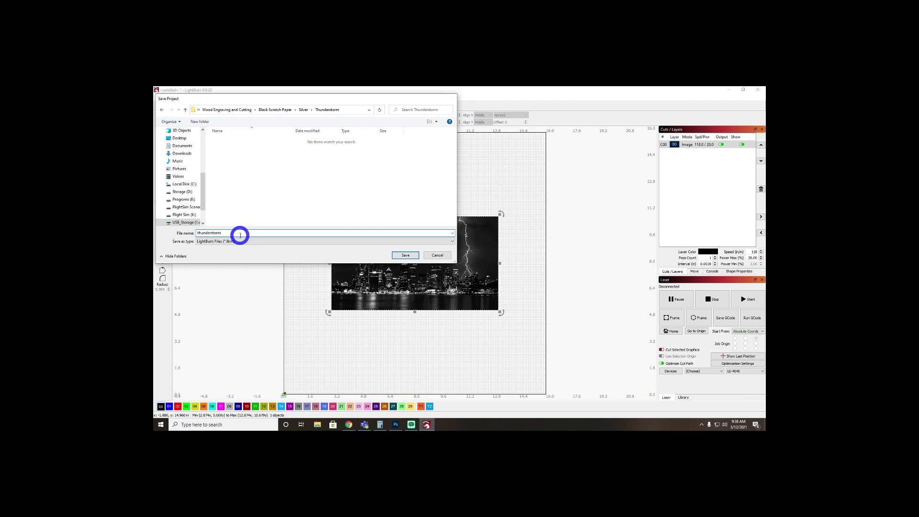
{"action": "key", "text": "Return"}
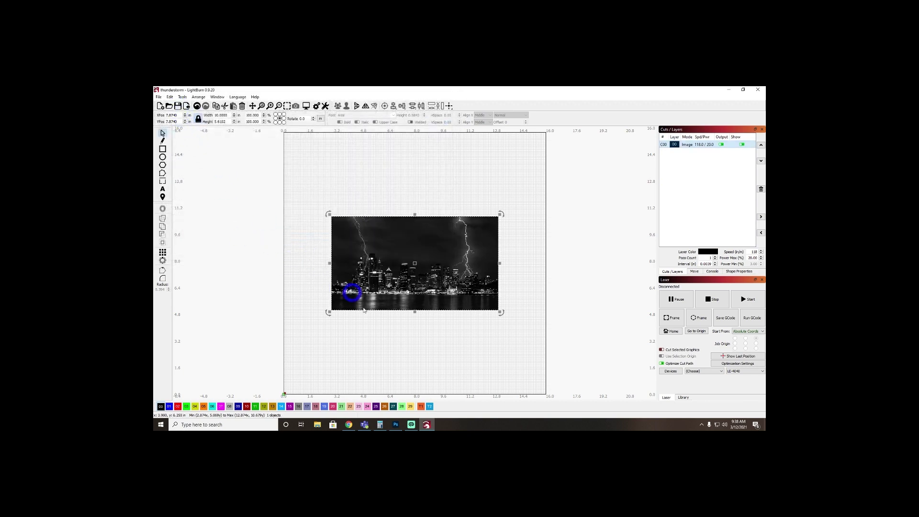
Step: Apply a minimum power of 1% in the image layer's cut settings
{"action": "mouse_move", "coordinate": [395, 427]}
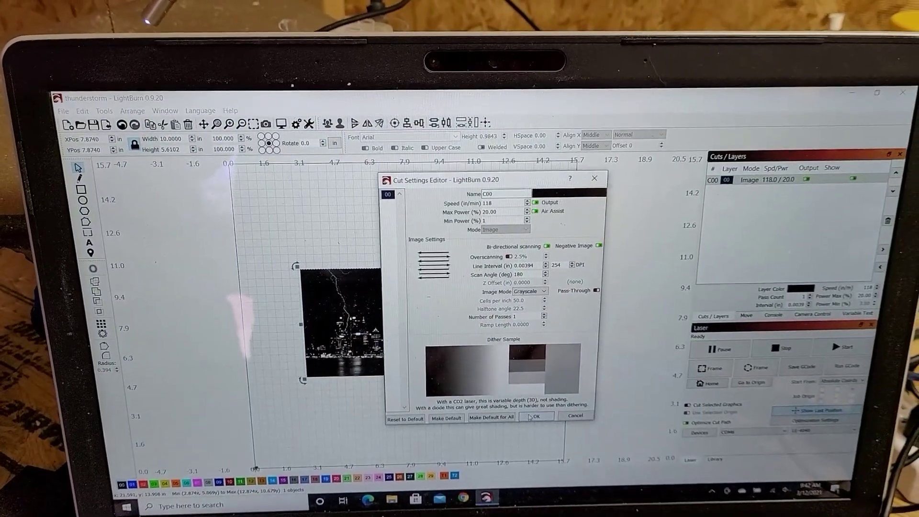
{"action": "left_click", "coordinate": [530, 418]}
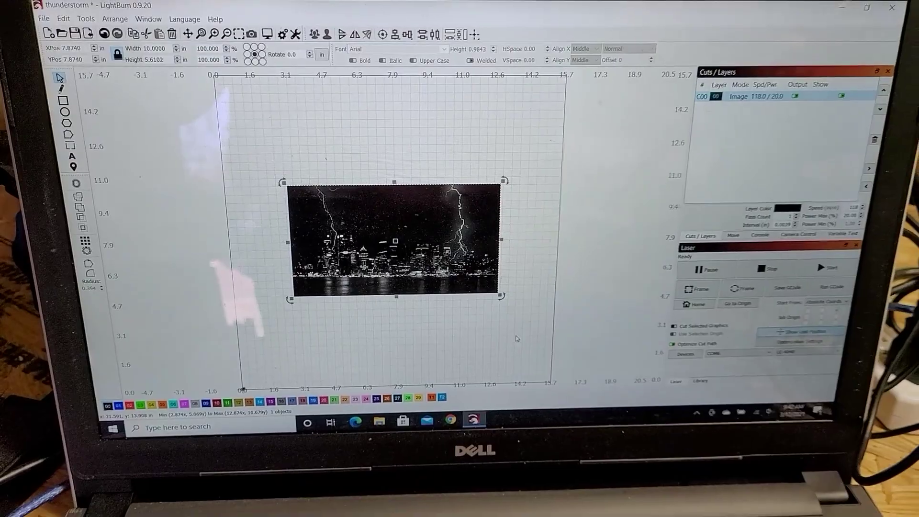